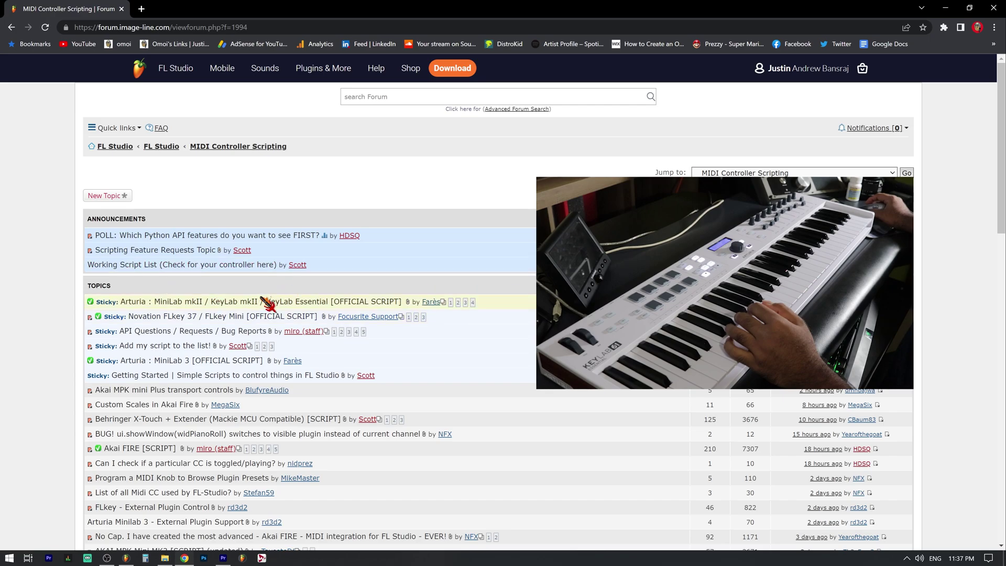
- Open the official Arturia MiniLab mkII / KeyLab mkII / KeyLab Essential script topic and go to its zip attachments
left_click(220, 302)
scroll(220, 301, "down", 5)
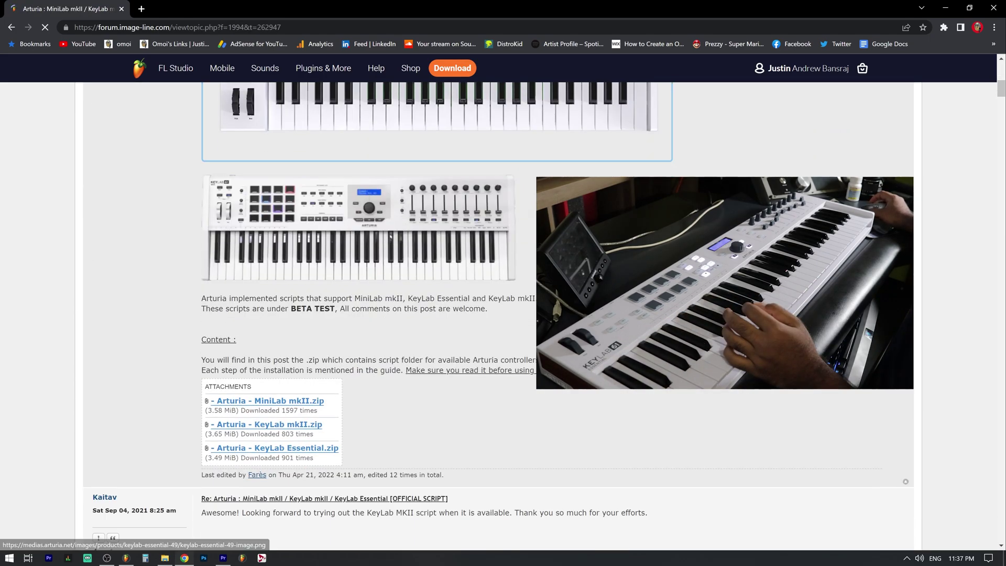
left_click(271, 364)
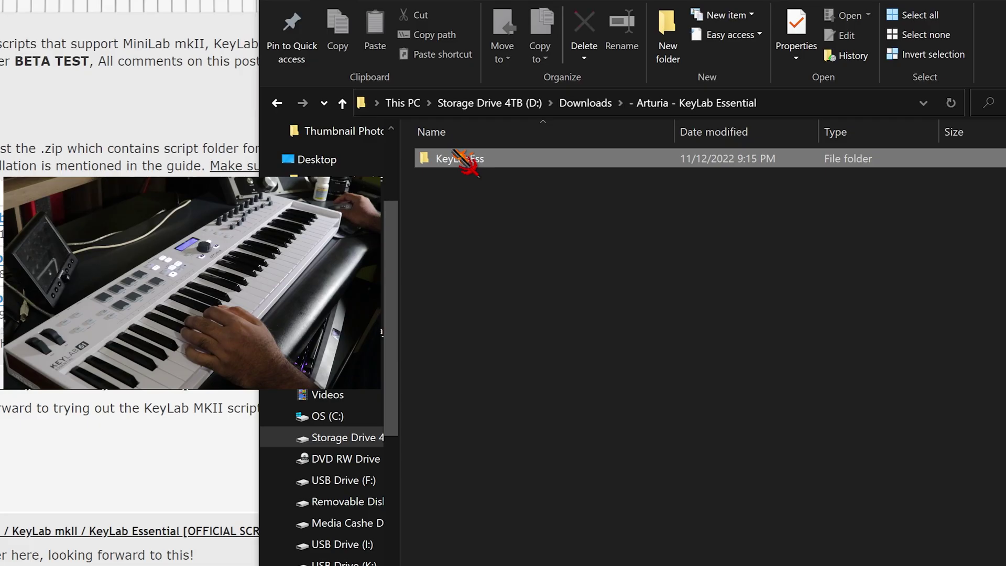
- Inspect the script files inside the extracted KeyLabEss V1 folder, then return to its parent folder and select KeyLabEss V1
double_click(462, 160)
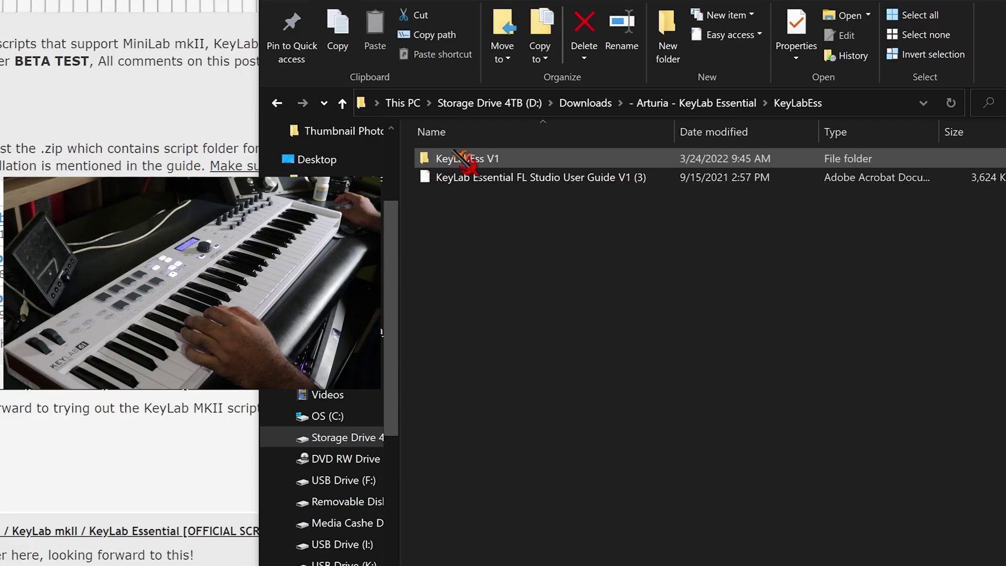
double_click(487, 161)
left_click_drag(626, 406, 597, 415)
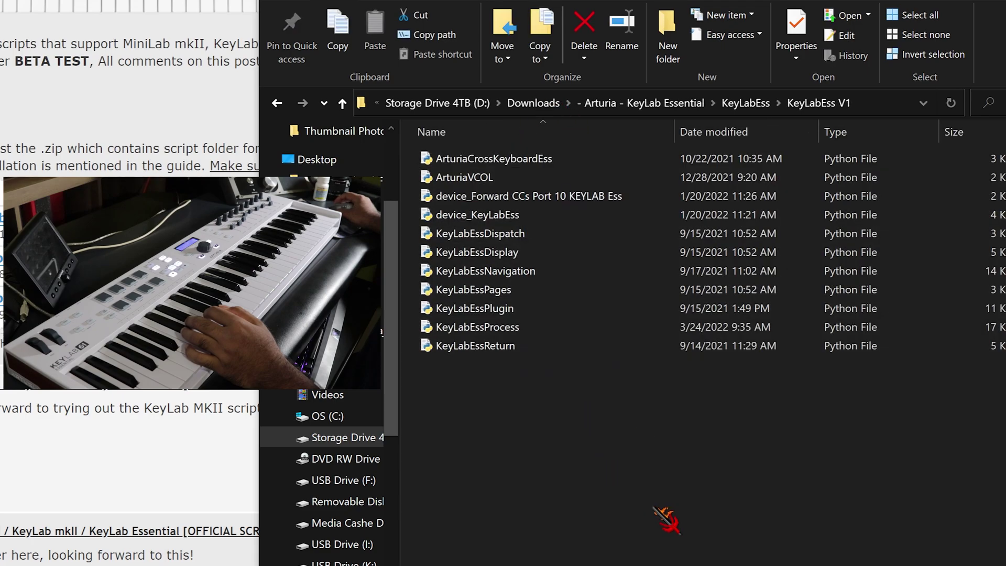
key("alt+Left")
left_click(555, 297)
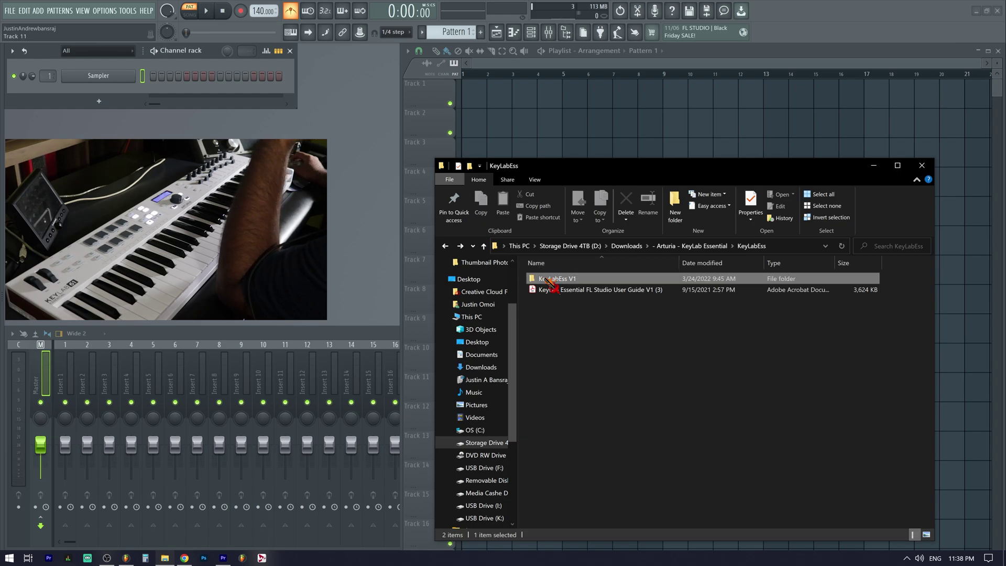
- Switch to FL Studio, open the file settings and browse to the user data folder, accepting the important note
left_click(156, 131)
left_click(104, 10)
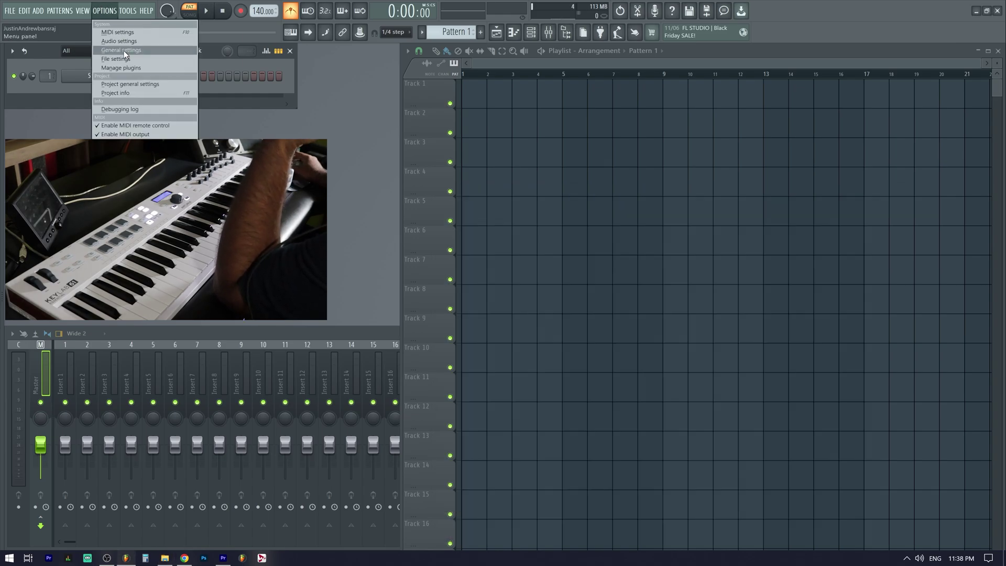
left_click(119, 59)
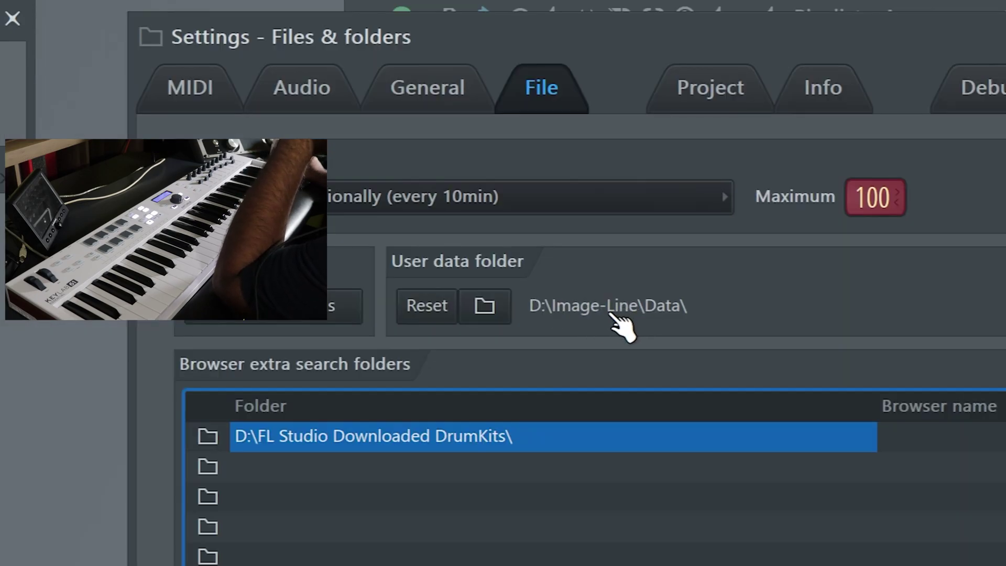
left_click(611, 315)
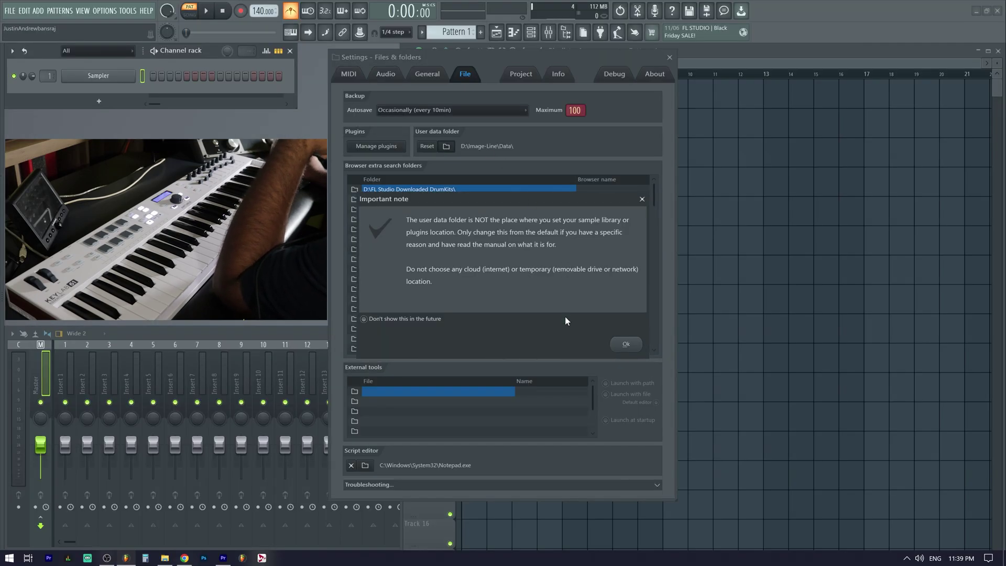
left_click(627, 343)
- Copy the user data folder path D:\Image-Line\Data and close the folder chooser without changing the folder
left_click(555, 74)
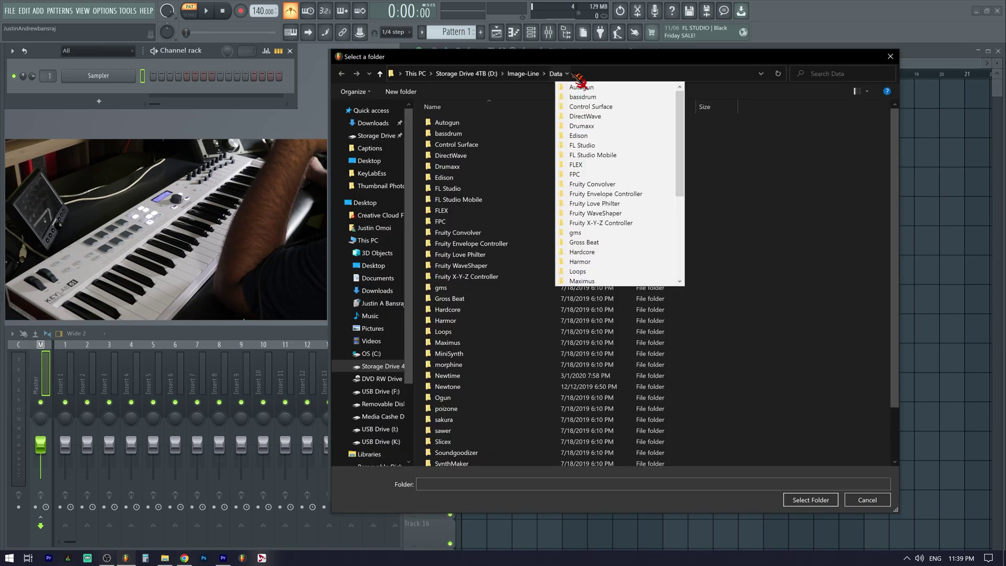
left_click(604, 74)
right_click(504, 69)
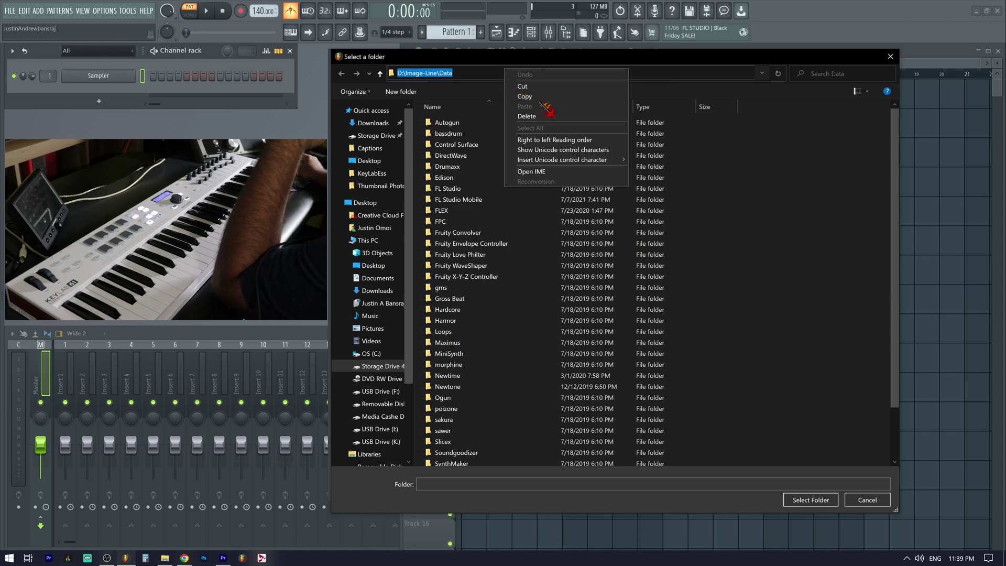
left_click(524, 96)
left_click(891, 57)
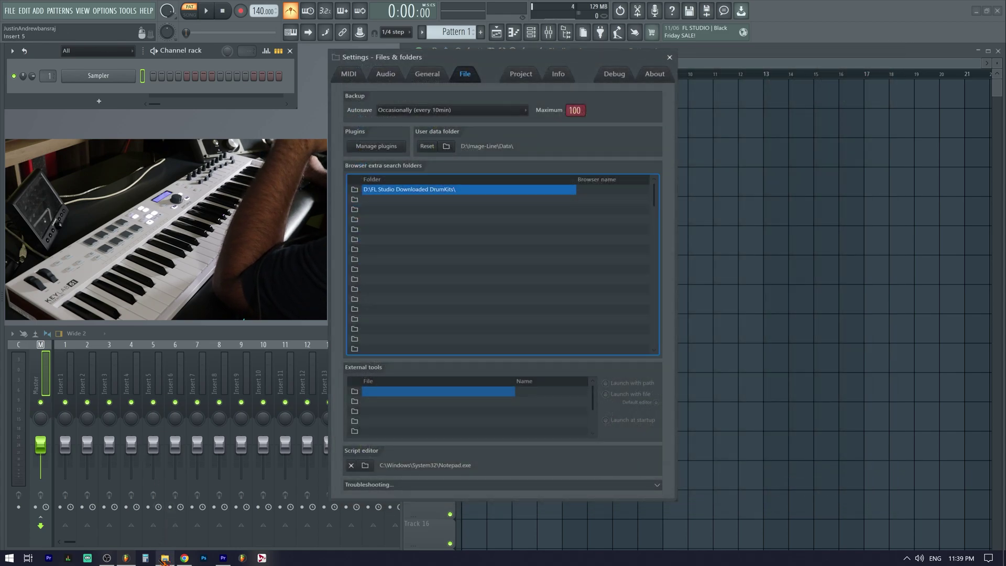
- In File Explorer, go to D:\Image-Line\Data and open its FL Studio > Settings > Hardware folder
left_click(165, 558)
left_click(763, 246)
key("ctrl+v")
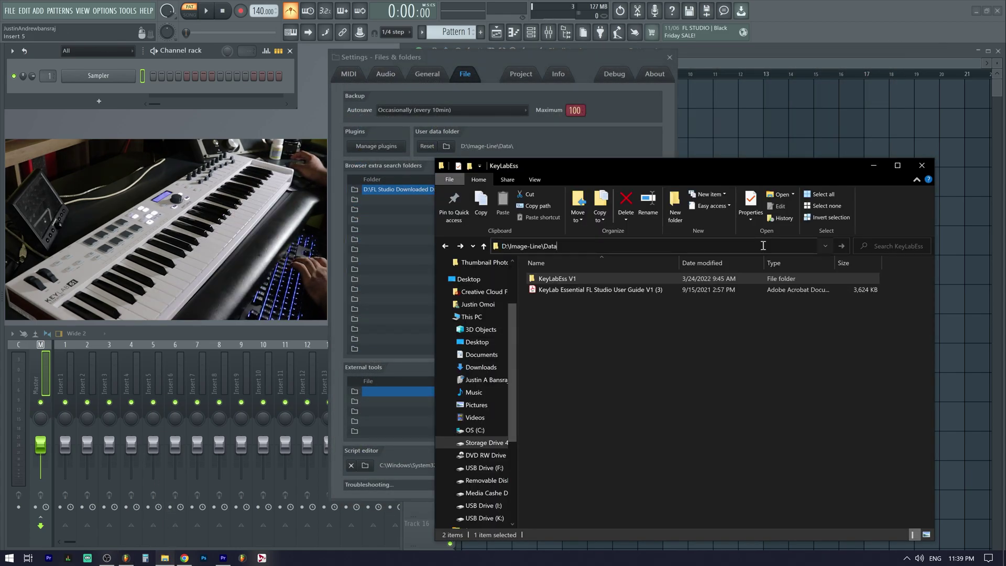
key("Return")
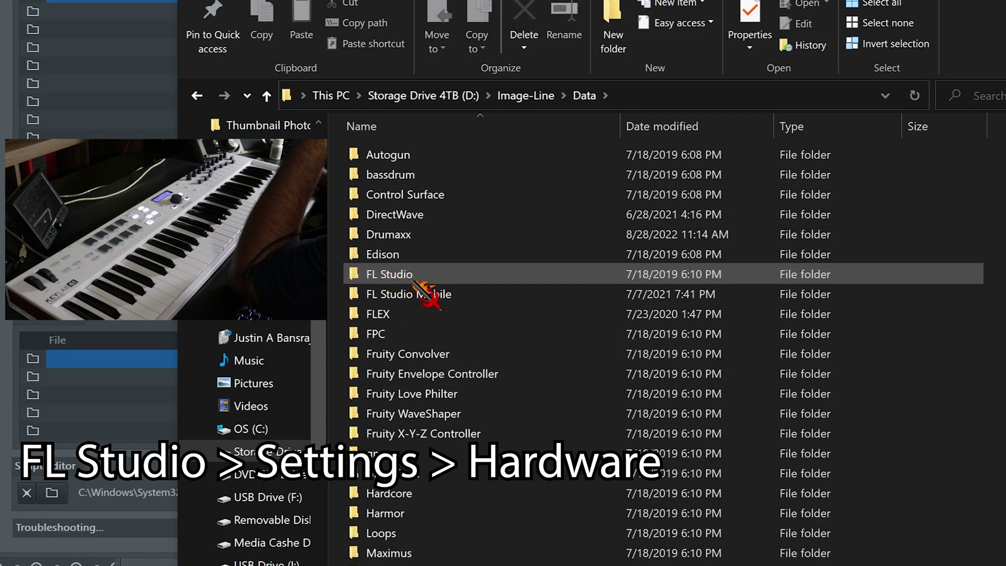
double_click(415, 280)
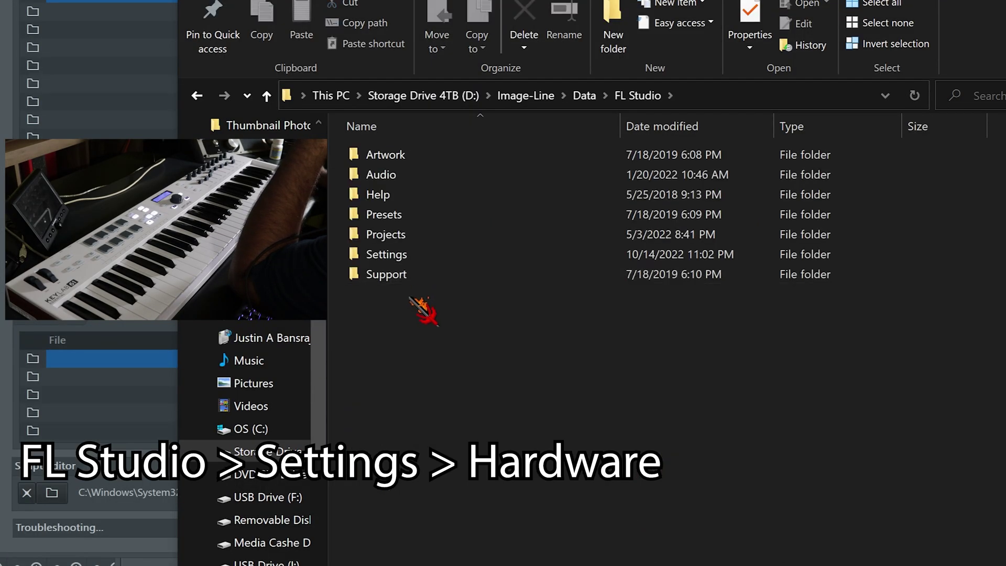
double_click(416, 255)
left_click(412, 234)
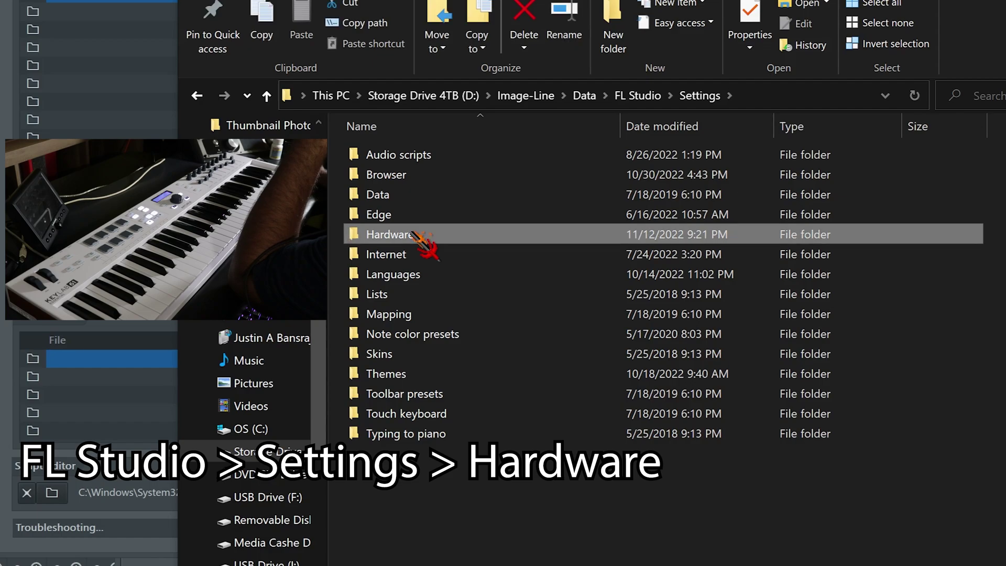
double_click(411, 233)
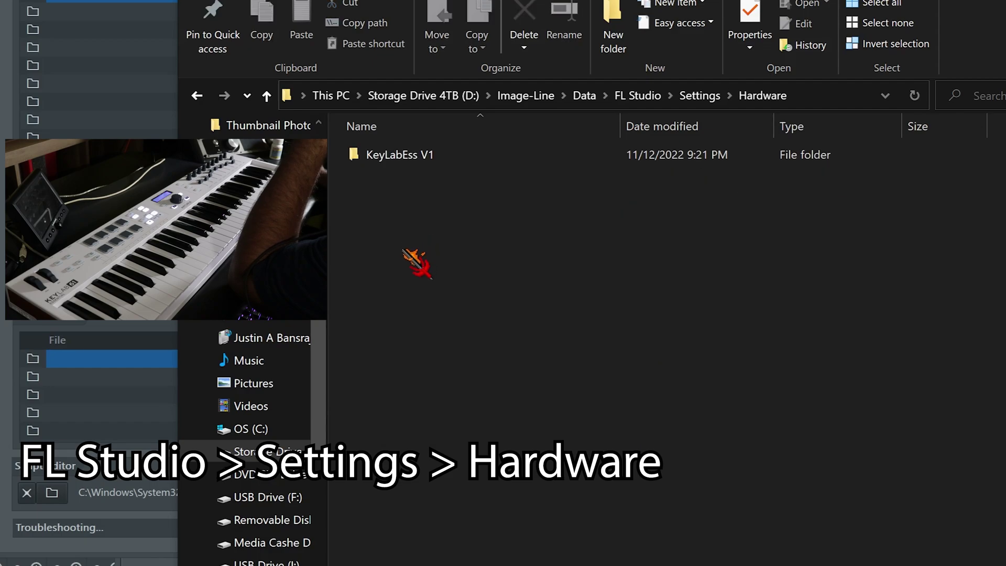
- Check the contents of the KeyLabEss V1 folder inside Hardware and return to the Hardware folder
left_click(427, 153)
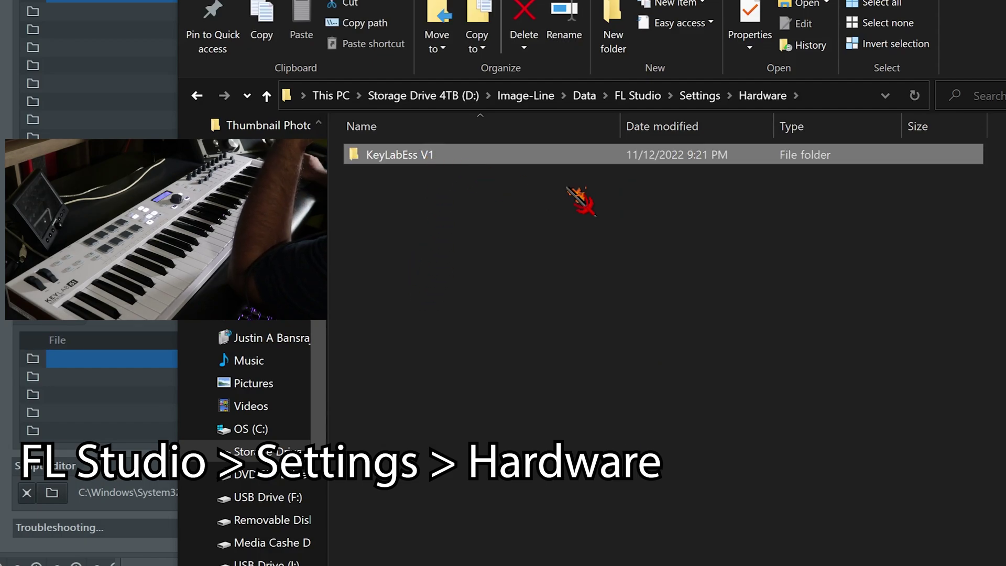
double_click(467, 155)
key("alt+Left")
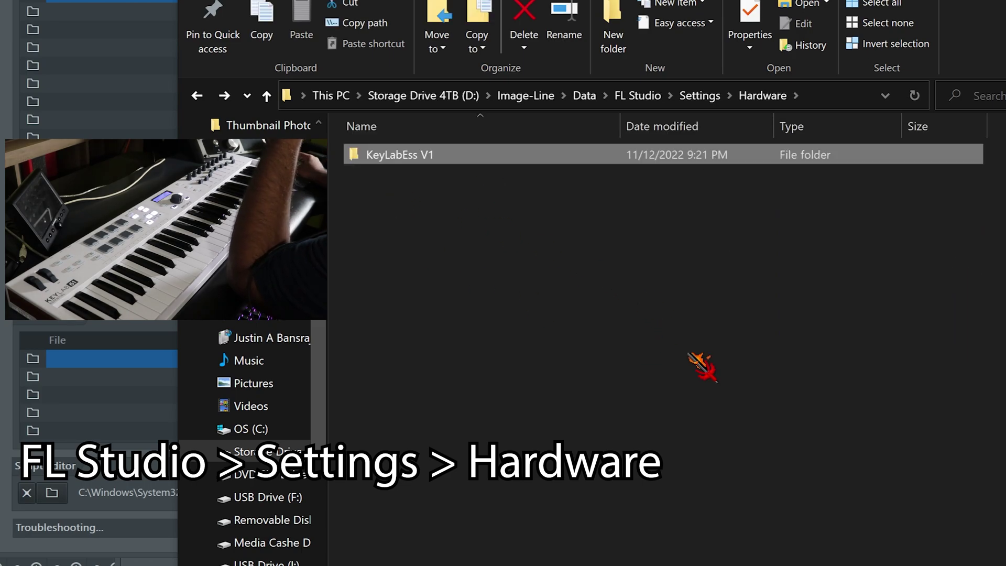
left_click(702, 366)
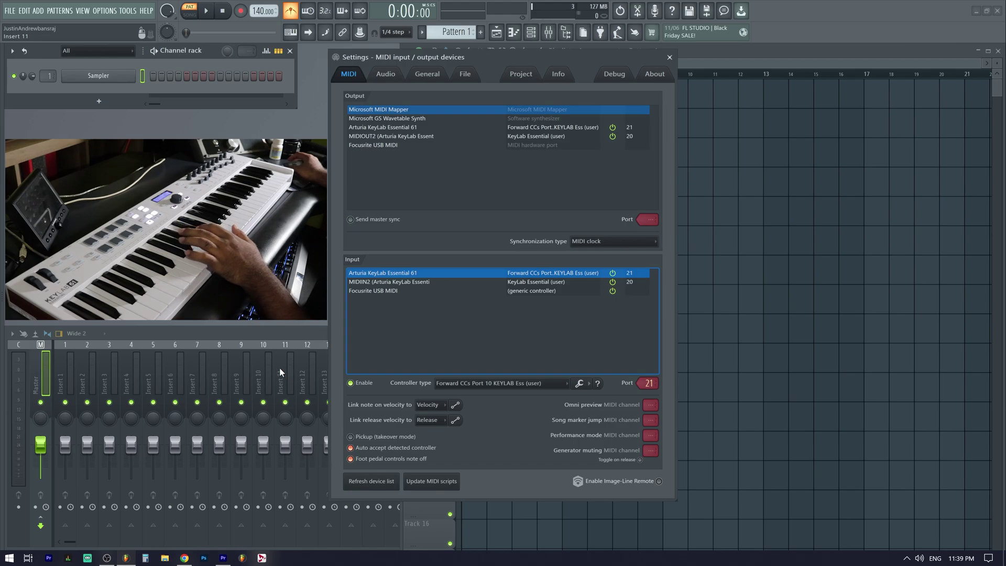
- Review the controller type of each MIDI input device and move the settings window aside to make room for the user guide
left_click(512, 290)
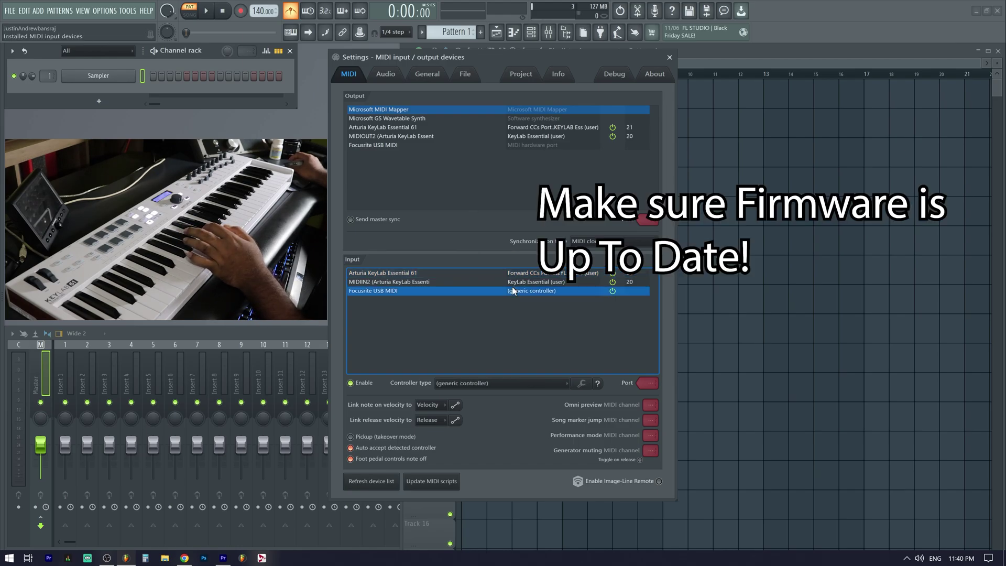
left_click(513, 282)
left_click(514, 272)
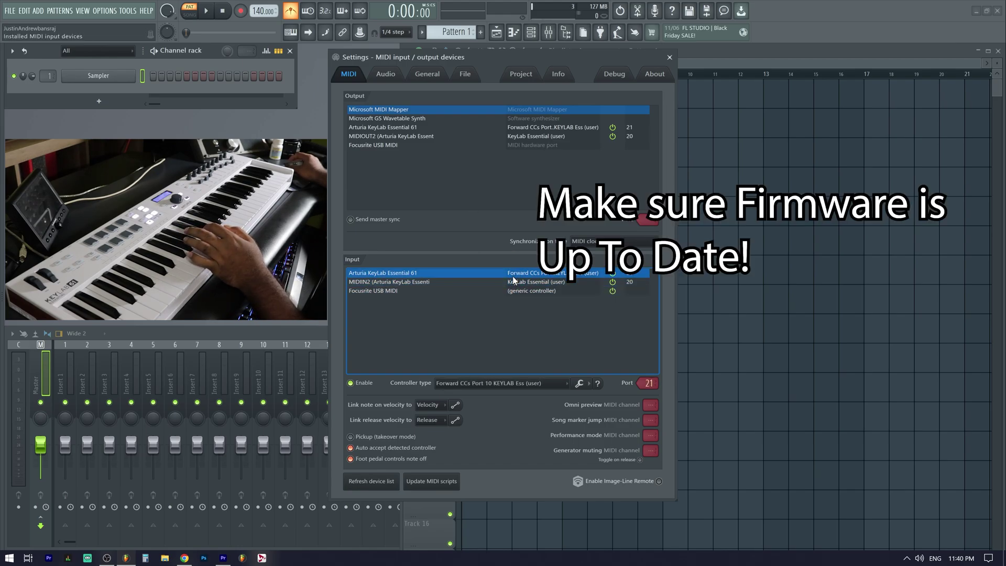
left_click_drag(513, 86, 737, 97)
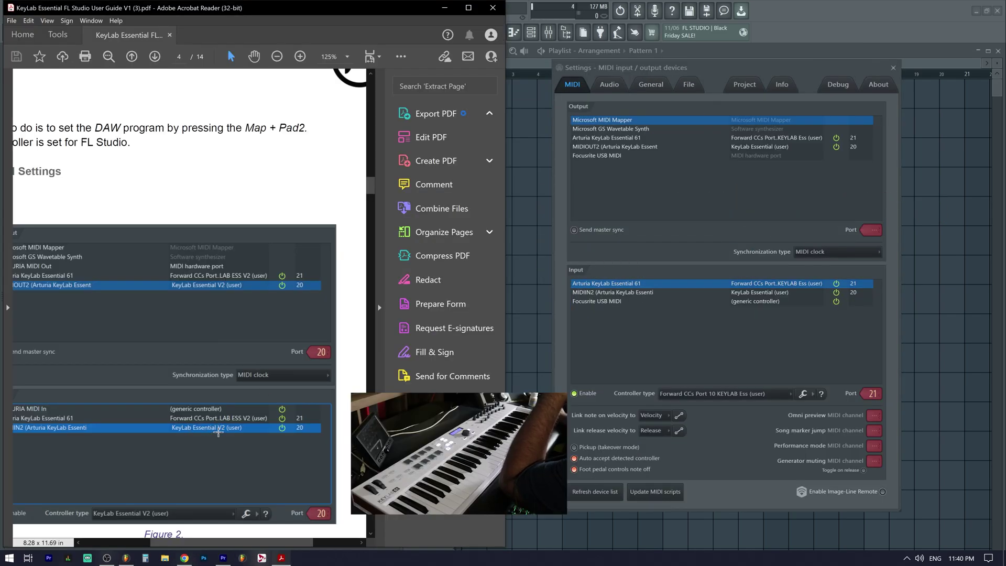
- Compare the MIDIIN2 and Arturia KeyLab Essential 61 inputs with the user guide and view the available controller type scripts
left_click(702, 294)
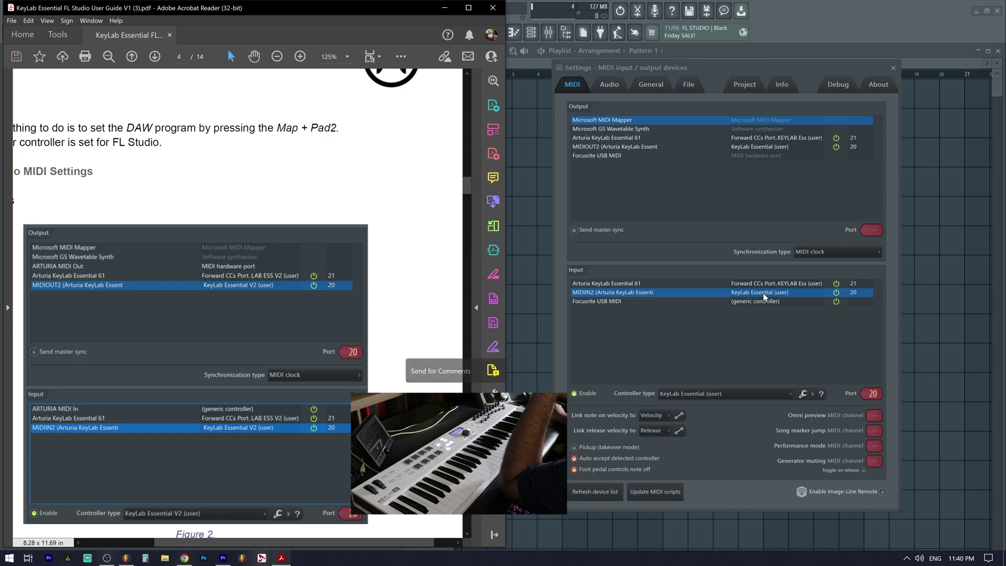
left_click(669, 284)
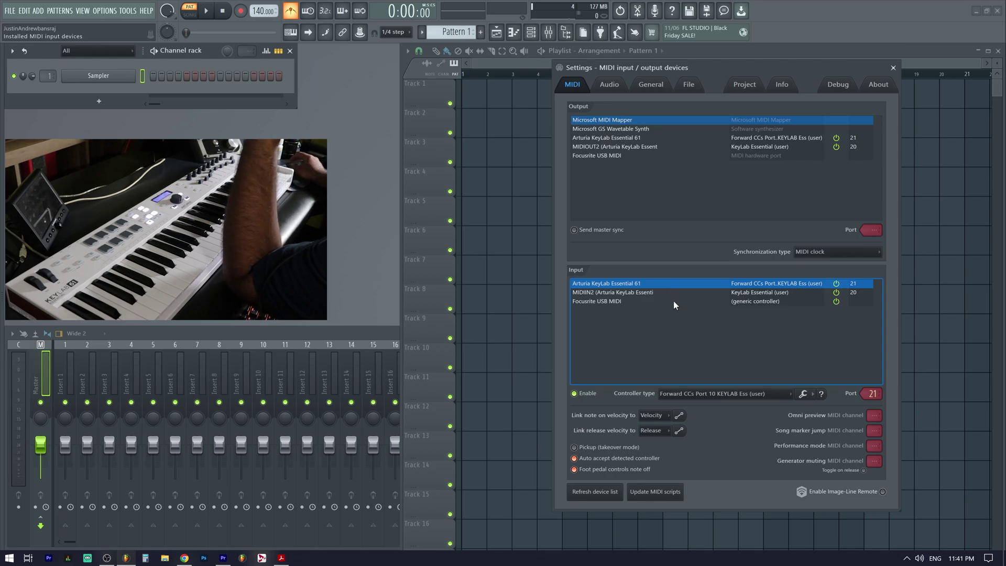
left_click(708, 393)
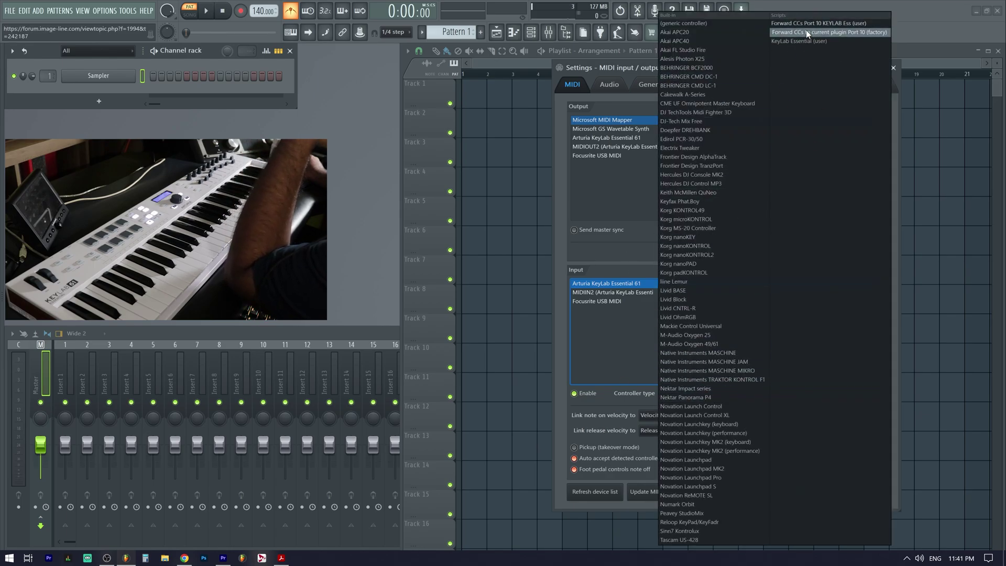
left_click(819, 42)
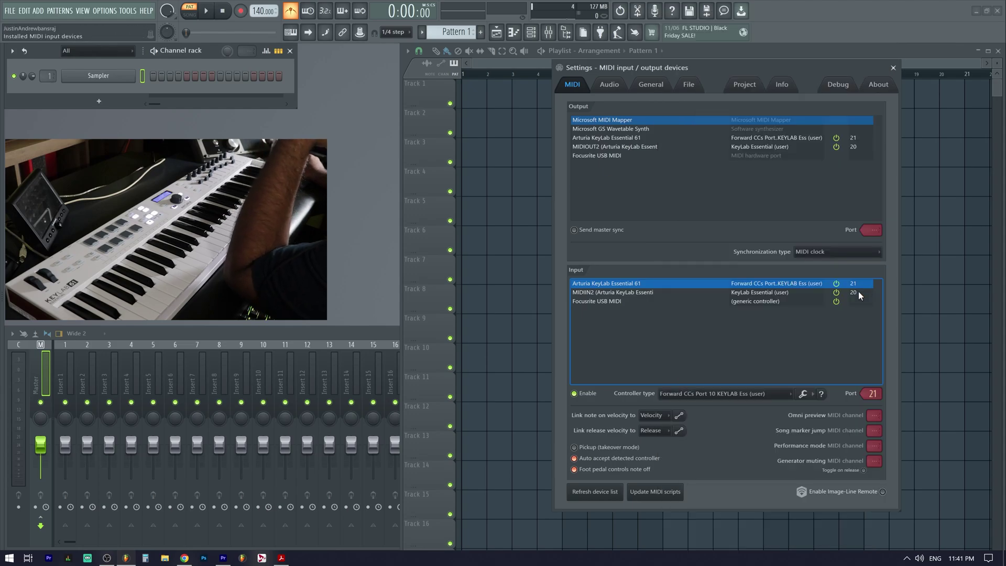
- Check the port numbers assigned to the two Arturia KeyLab devices in the MIDI input and output lists
left_click(858, 291)
left_click(859, 284)
left_click(860, 291)
left_click(751, 136)
left_click(719, 155)
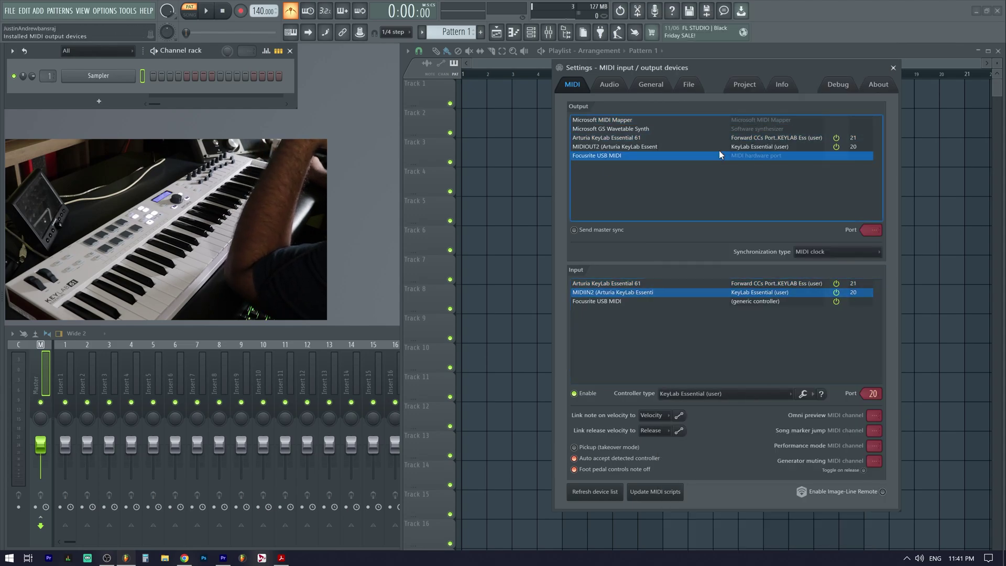
left_click(655, 301)
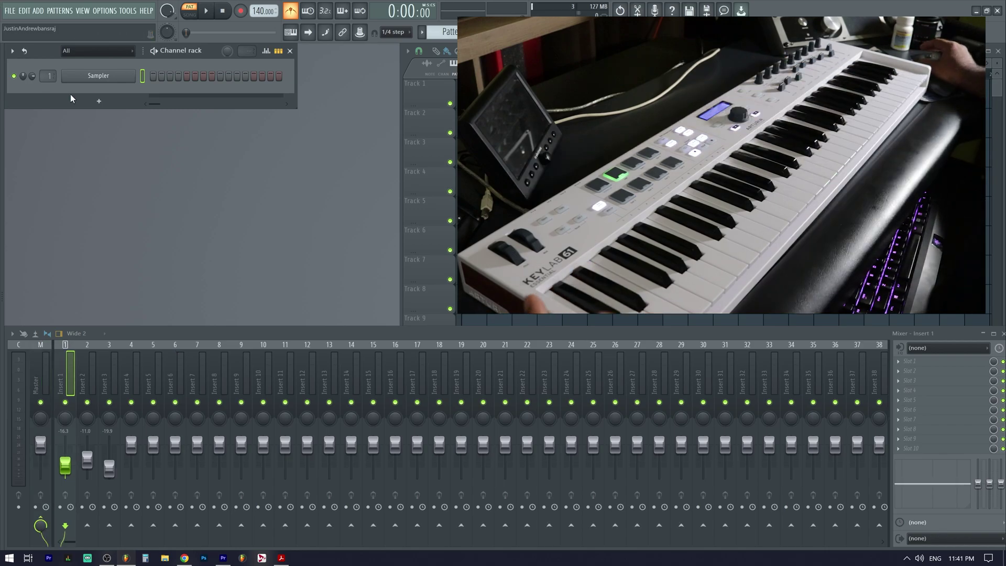
- Load the 13inScotOpenHat_004 sample from the browser's Hi Hats folder into the channel rack
left_click(2, 209)
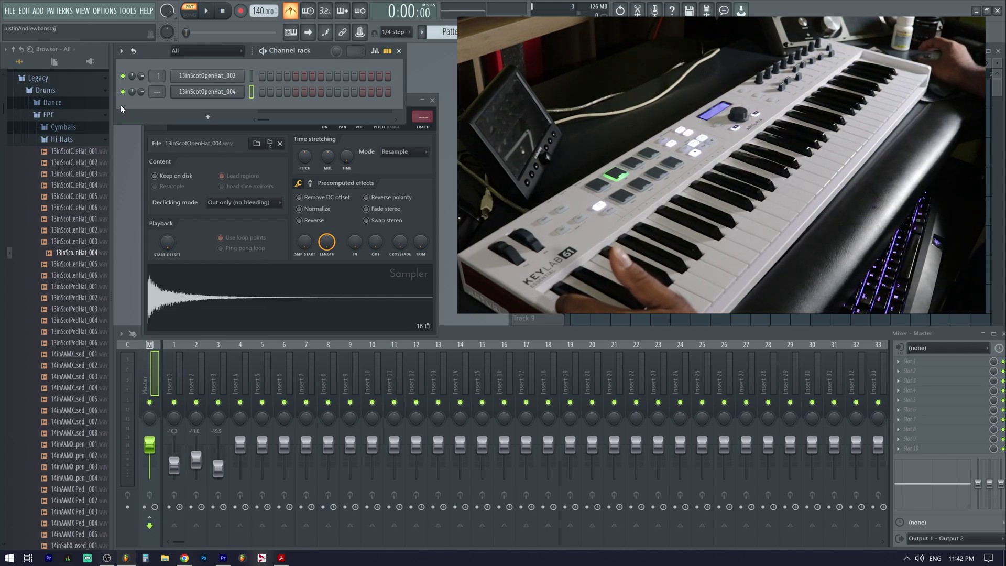
left_click_drag(159, 96, 156, 92)
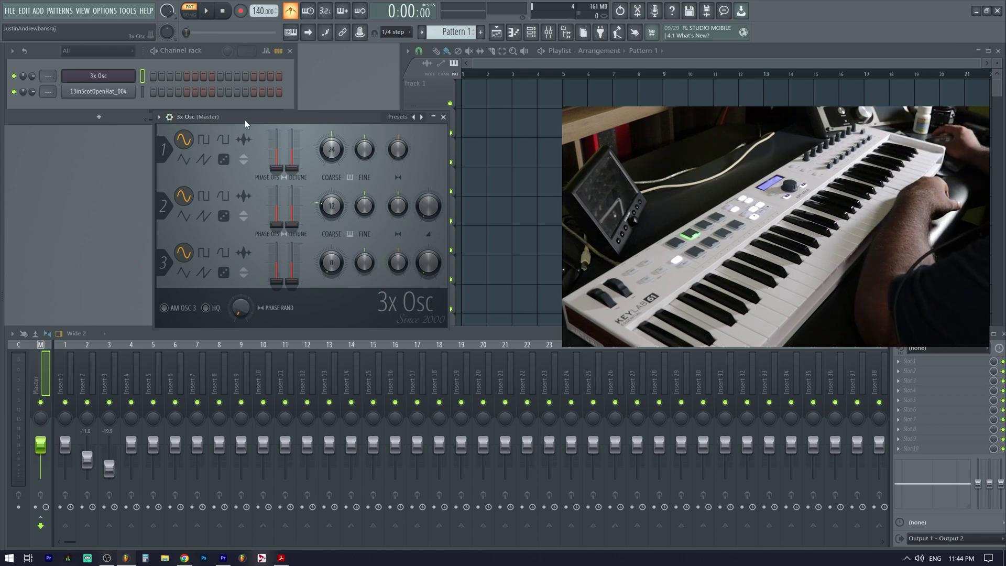
- Reopen the 3x Osc channel with its detailed wrapper settings shown and route it to mixer track 1
left_click(105, 77)
left_click(105, 76)
left_click(160, 117)
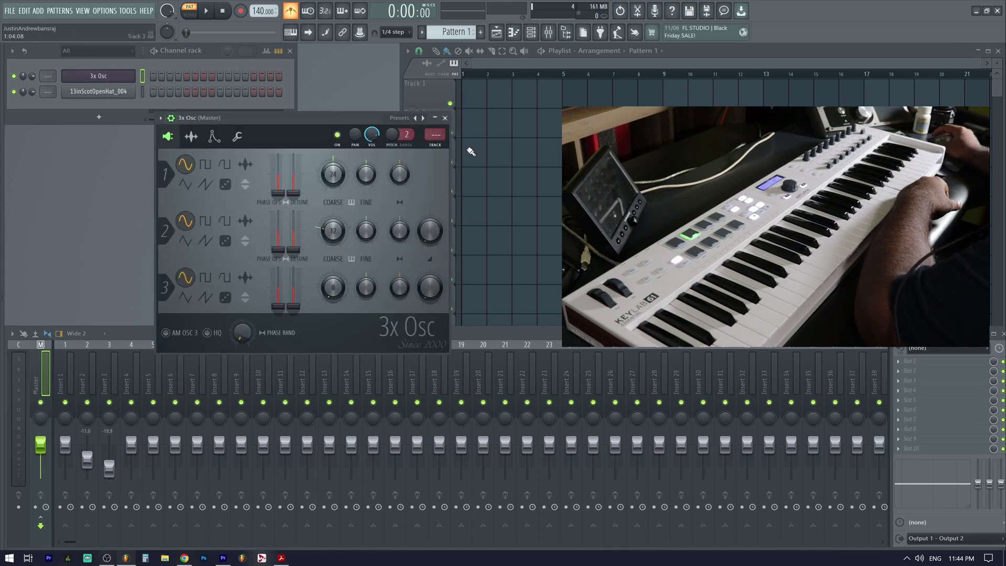
key("ctrl+l")
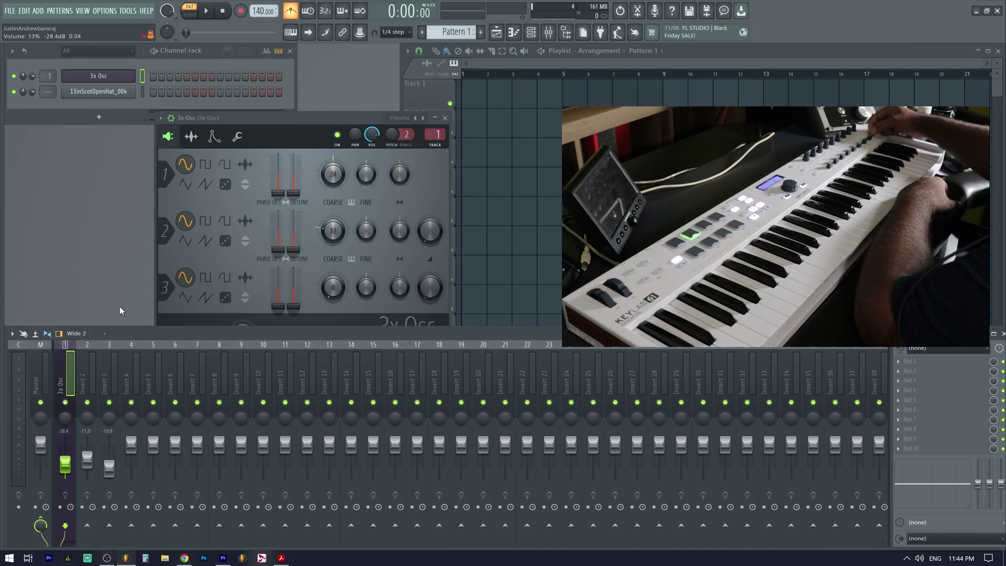
- Insert an Analog Lab V instrument channel above the 13inScotOpenHat_004 channel
right_click(125, 91)
mouse_move(152, 163)
mouse_move(281, 285)
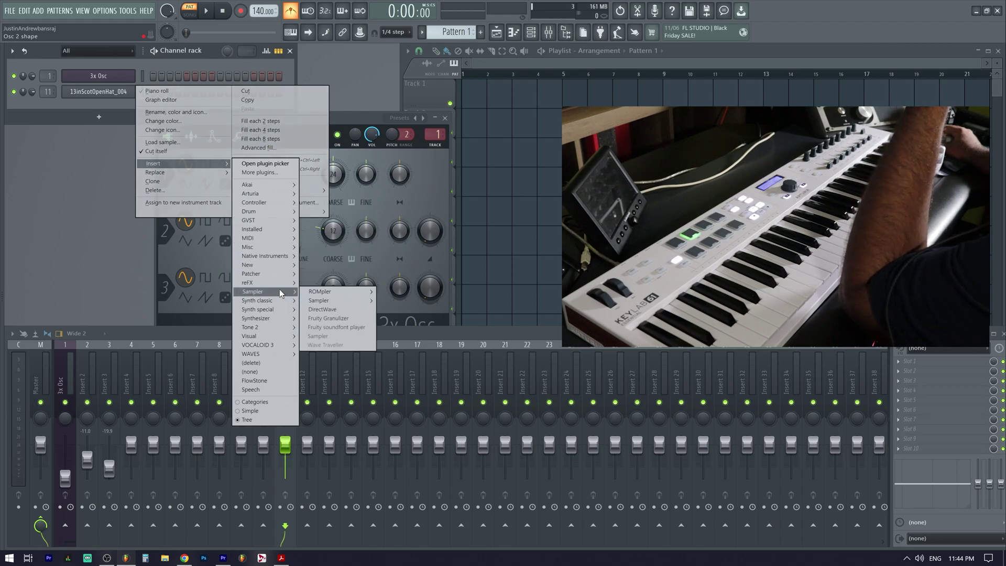
left_click(317, 266)
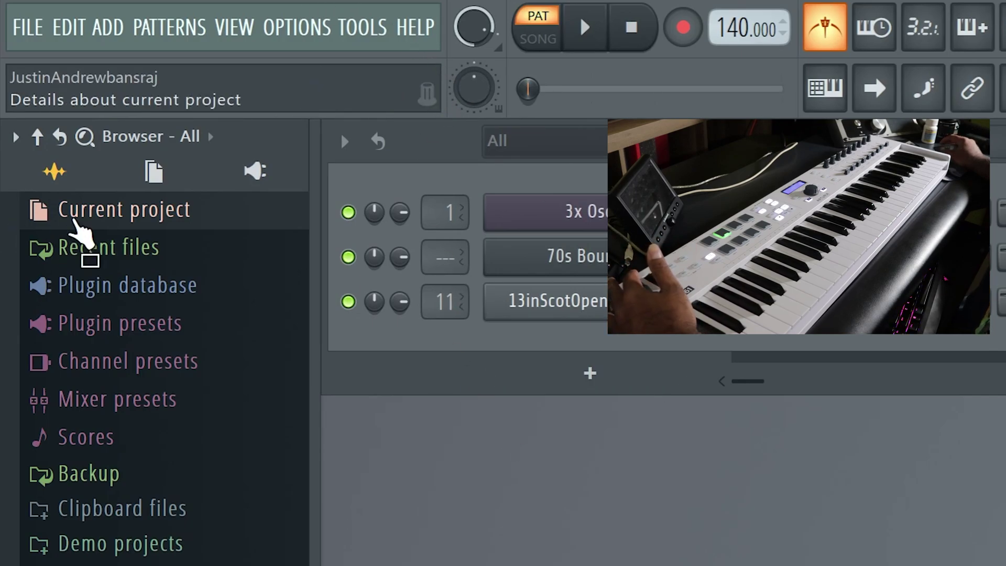
- Expand the current project's remote control mappings in the browser and select Omni - Mod wheel (Wrapper)
left_click(124, 222)
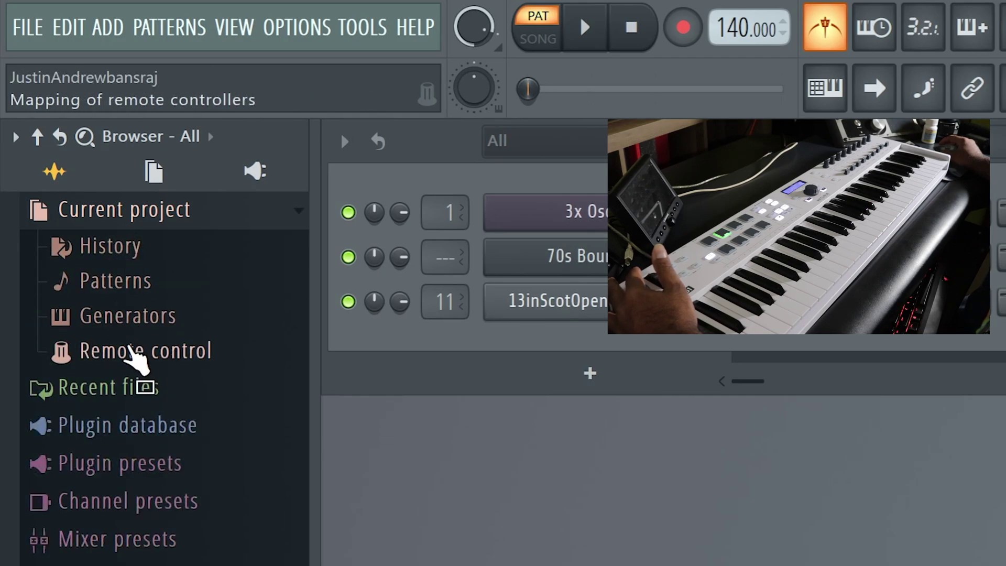
left_click(134, 353)
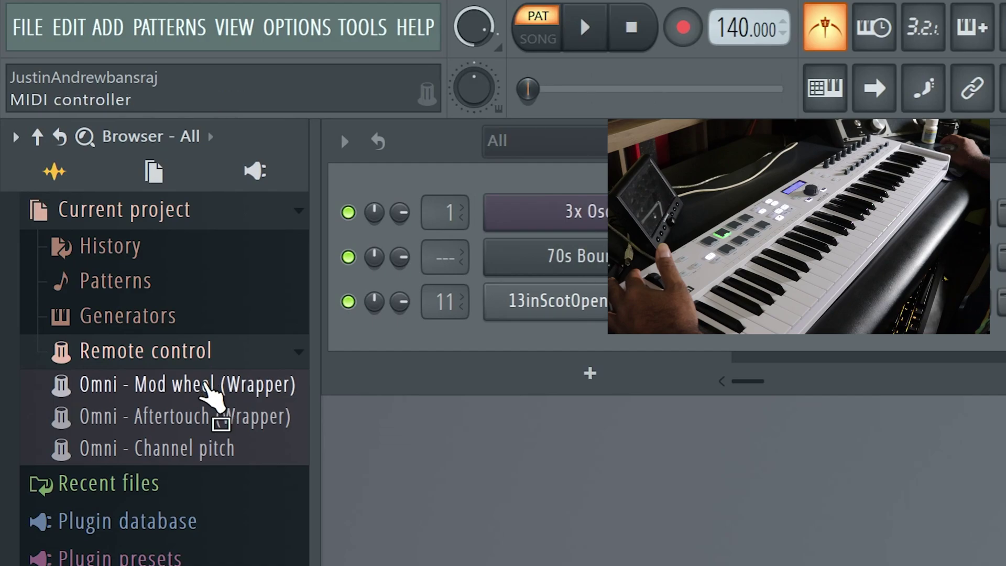
left_click(154, 386)
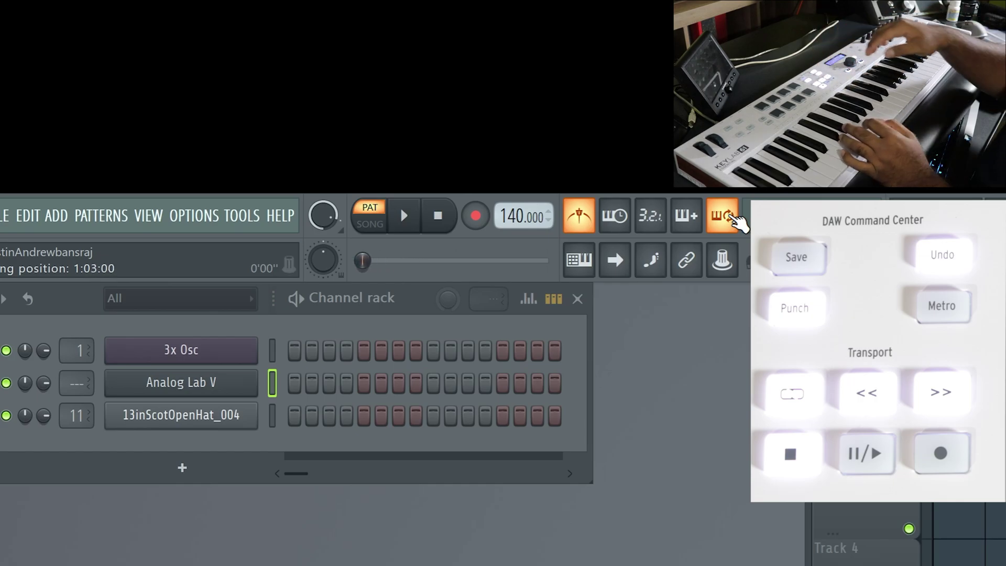
- Enable steps 1 to 5 and 9 to 13 on the Analog Lab V channel in the channel rack
left_click(367, 388)
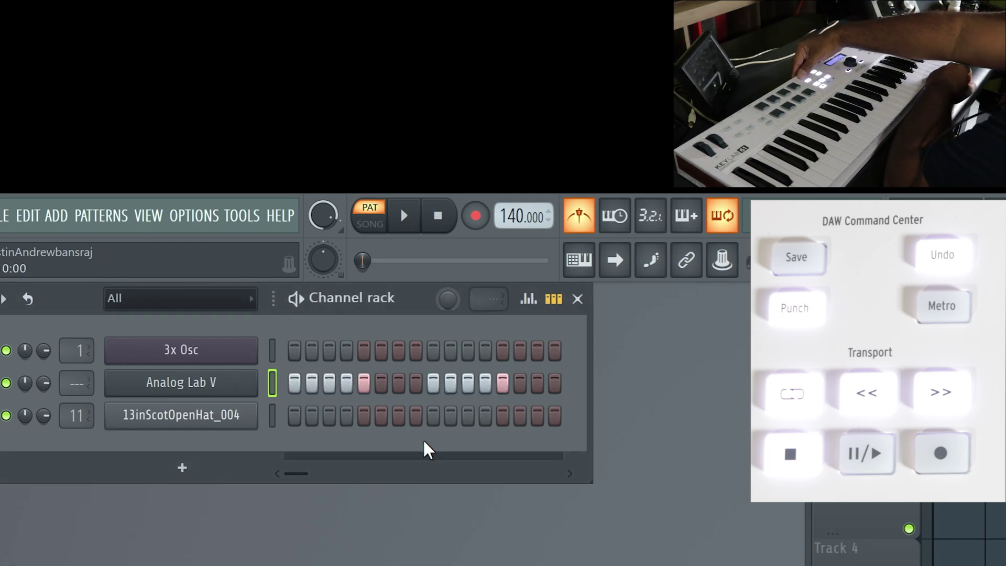